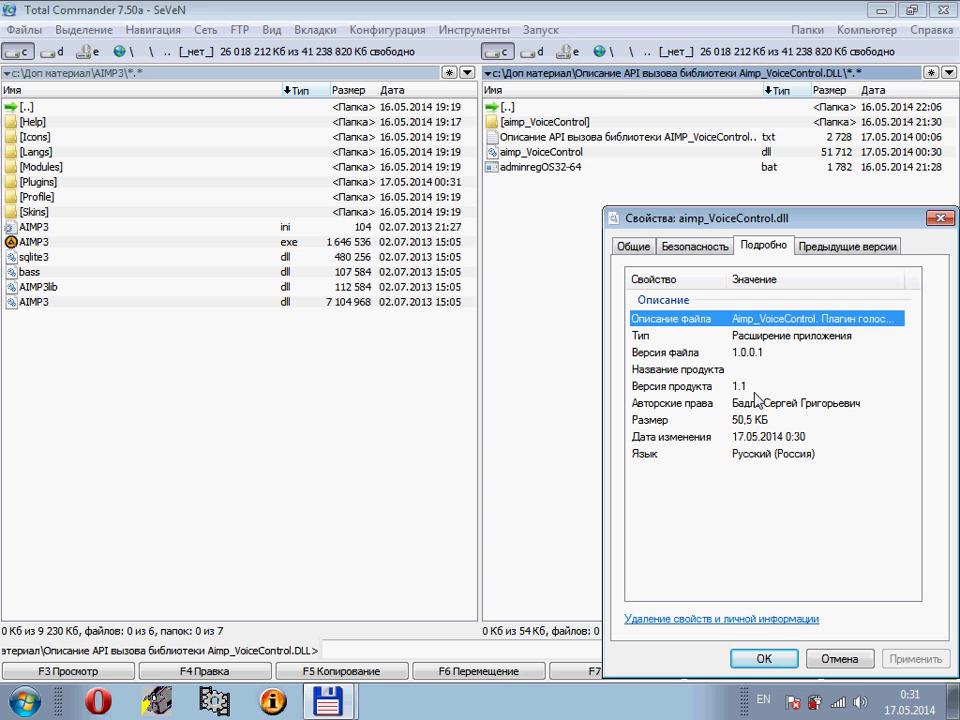
# - Close the DLL properties and read the AIMP_VoiceControl.DLL description text file, checking the supported Windows versions and the Report setting
pyautogui.click(820, 658)
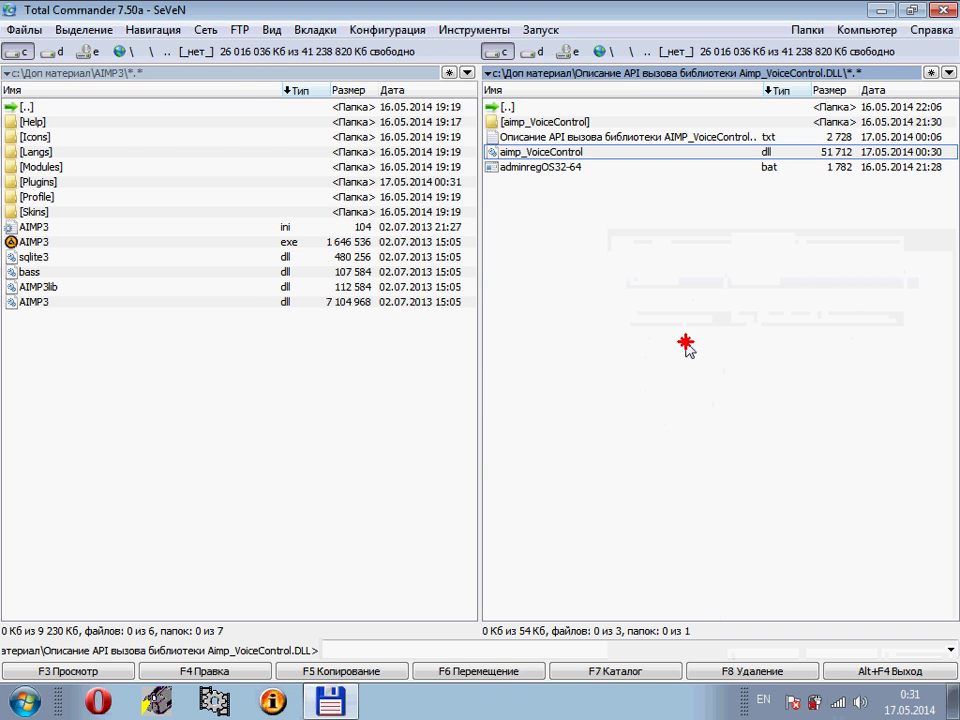
pyautogui.click(570, 137)
pyautogui.doubleClick(571, 143)
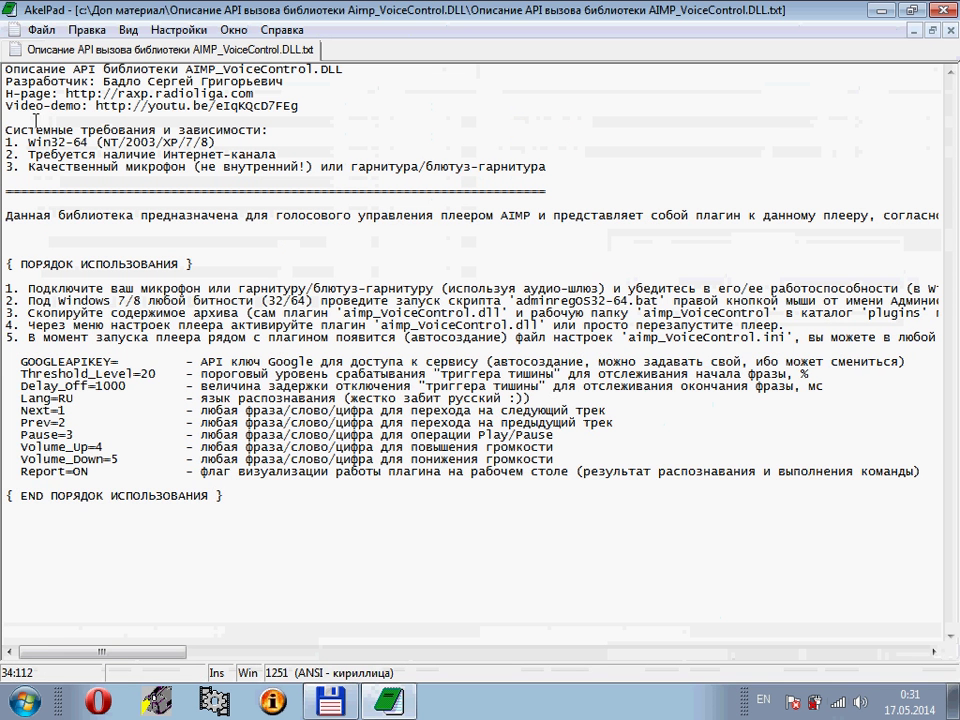
pyautogui.moveTo(28, 143); pyautogui.dragTo(220, 142)
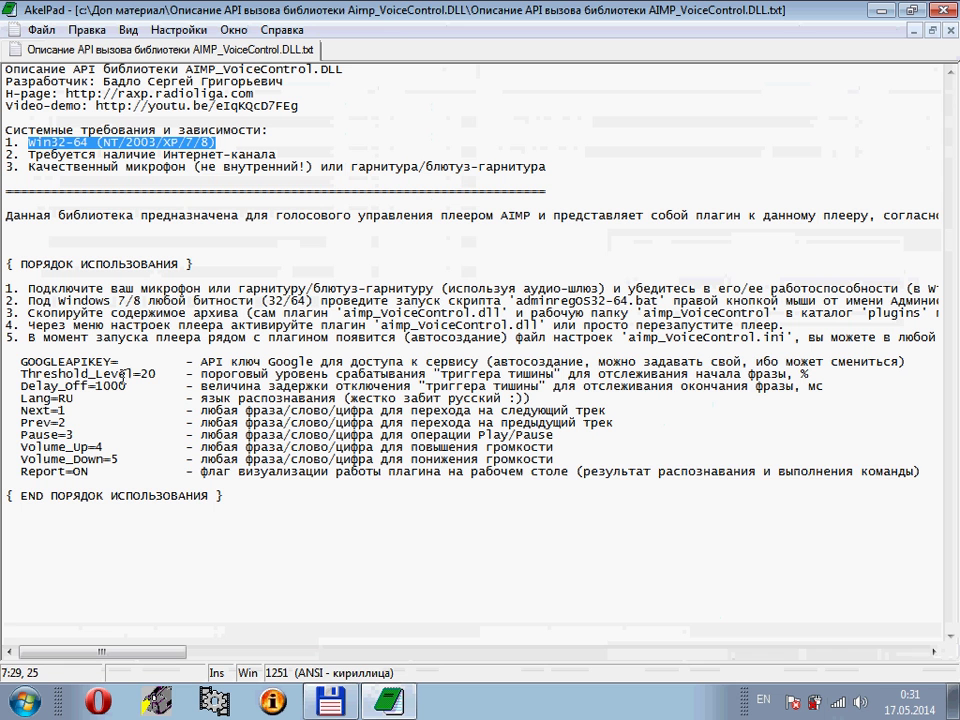
pyautogui.moveTo(10, 471); pyautogui.dragTo(886, 467)
pyautogui.press('Home')
pyautogui.hotkey('shift', 'End')
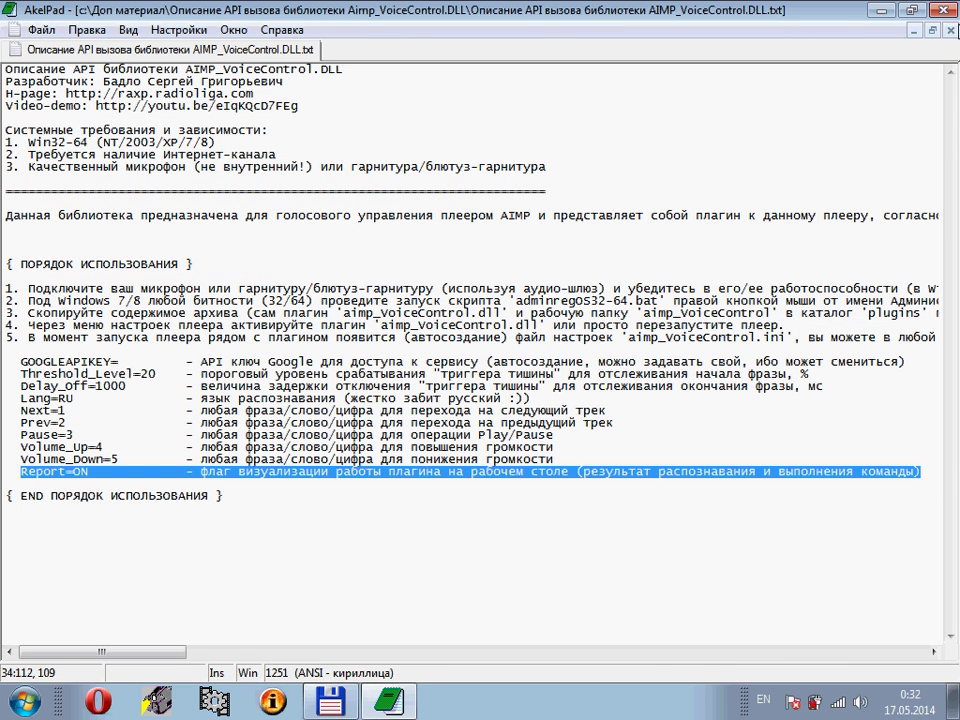
pyautogui.click(943, 12)
# - View the contents of adminregOS32-64.bat in the text editor, checking the SysWOW64 copy destination in the x64 section
pyautogui.click(557, 168)
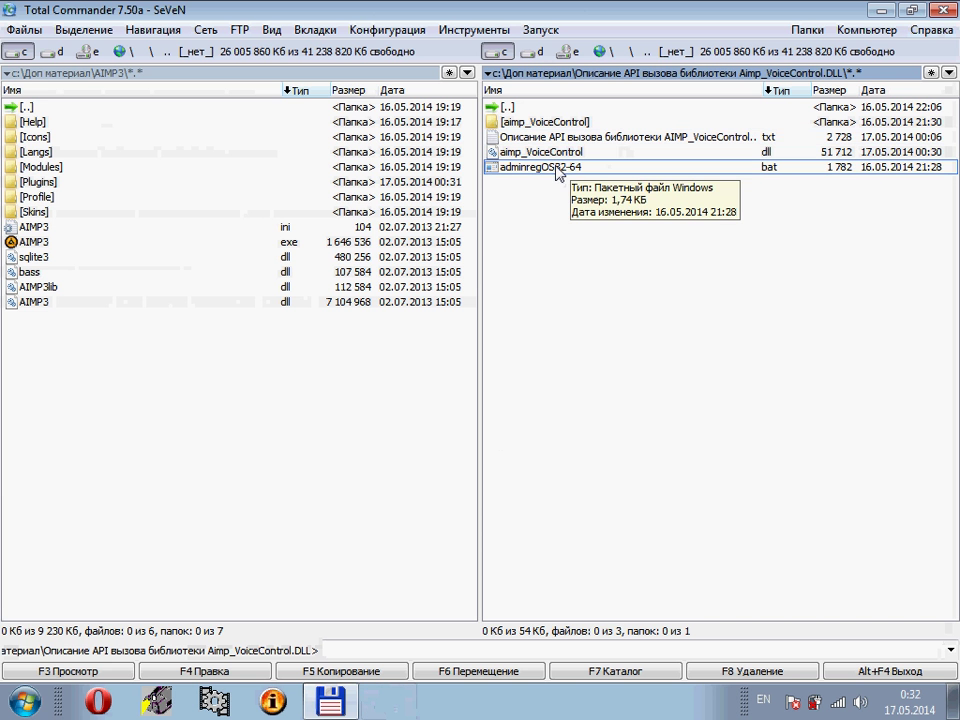
pyautogui.press('F4')
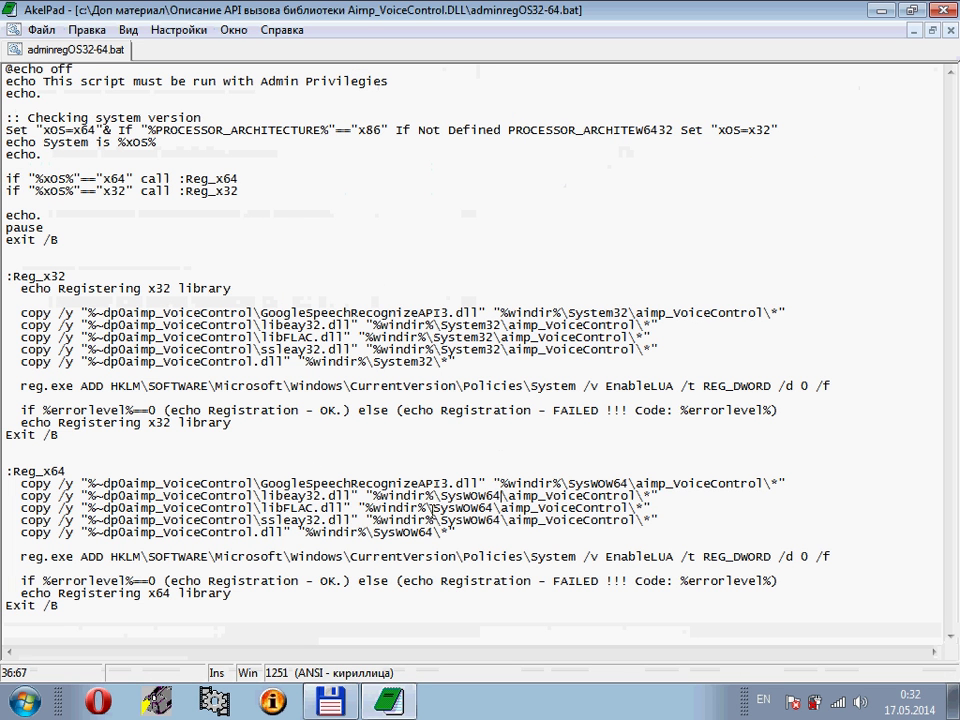
pyautogui.doubleClick(462, 507)
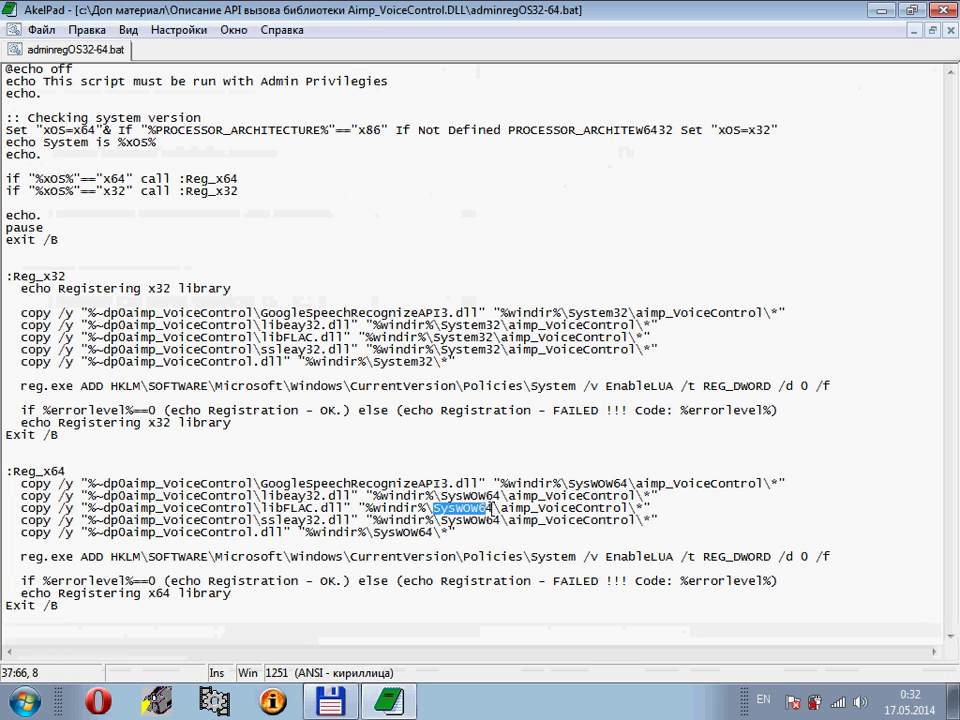
pyautogui.click(943, 11)
# - Run adminregOS32-64.bat as administrator and dismiss its console window when the script finishes
pyautogui.rightClick(563, 172)
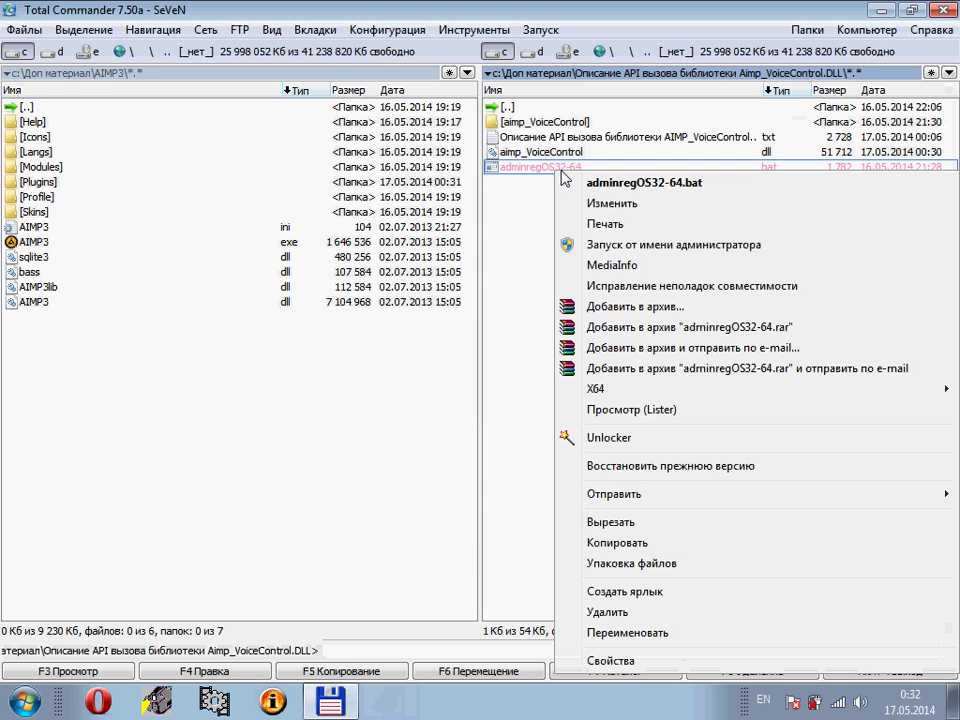
pyautogui.click(600, 245)
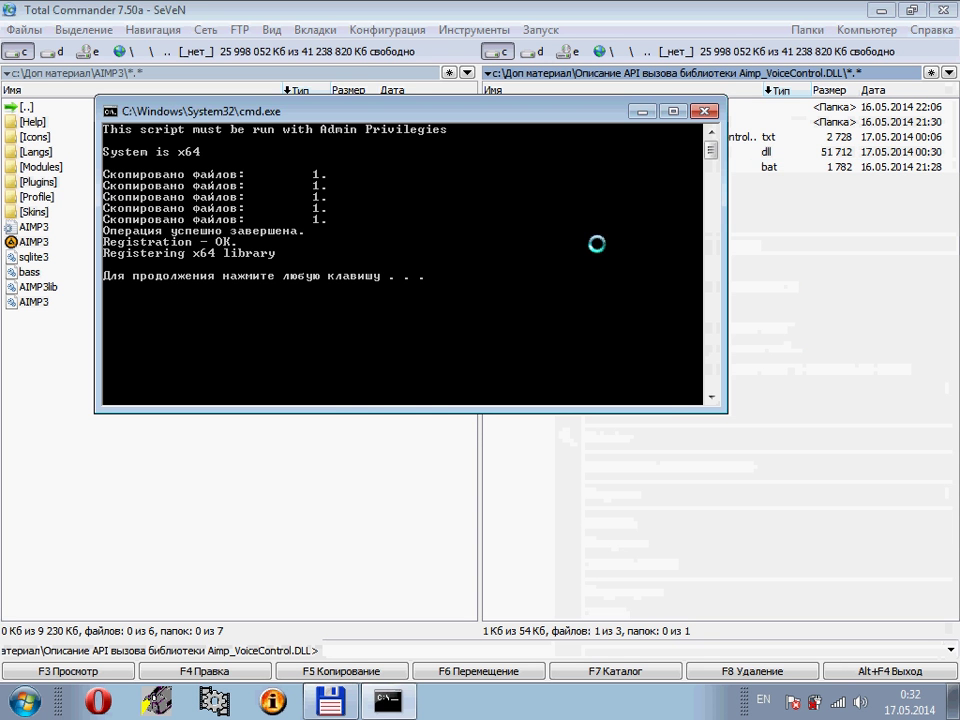
pyautogui.press('Return')
# - Switch to EVEREST Ultimate Edition and check the operating system's name and kernel type in its operating system details
pyautogui.click(884, 10)
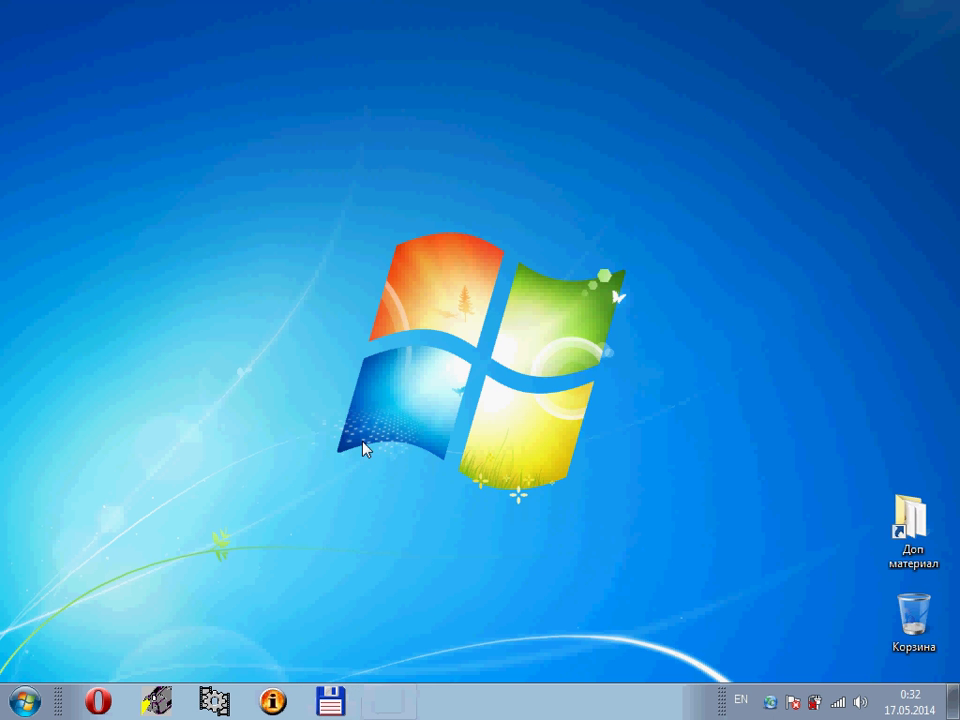
pyautogui.click(272, 700)
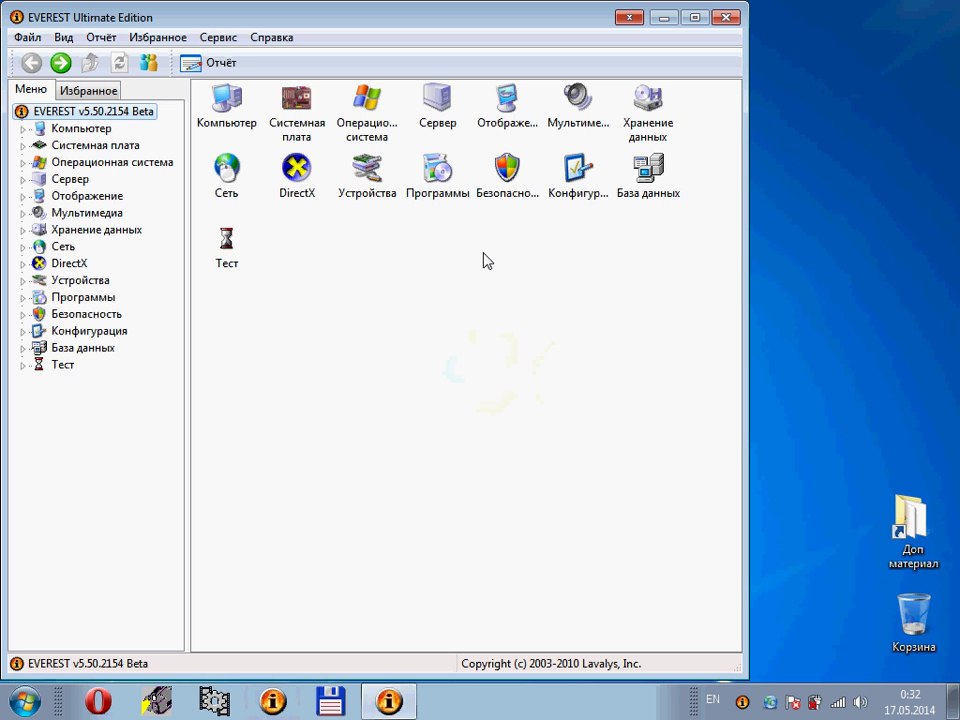
pyautogui.click(62, 160)
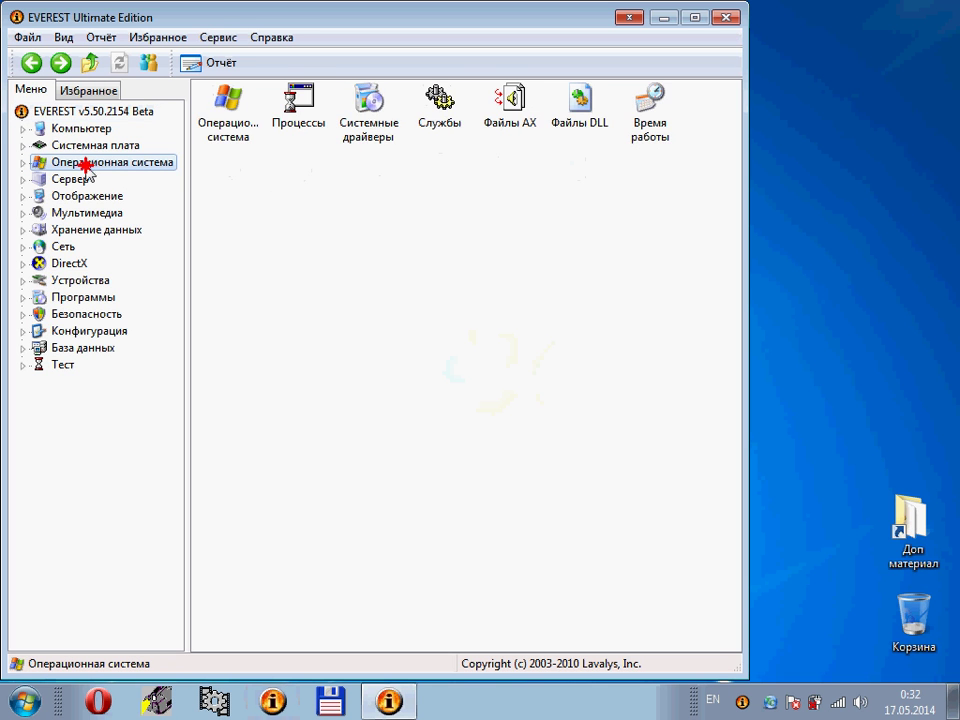
pyautogui.doubleClick(214, 148)
pyautogui.click(450, 133)
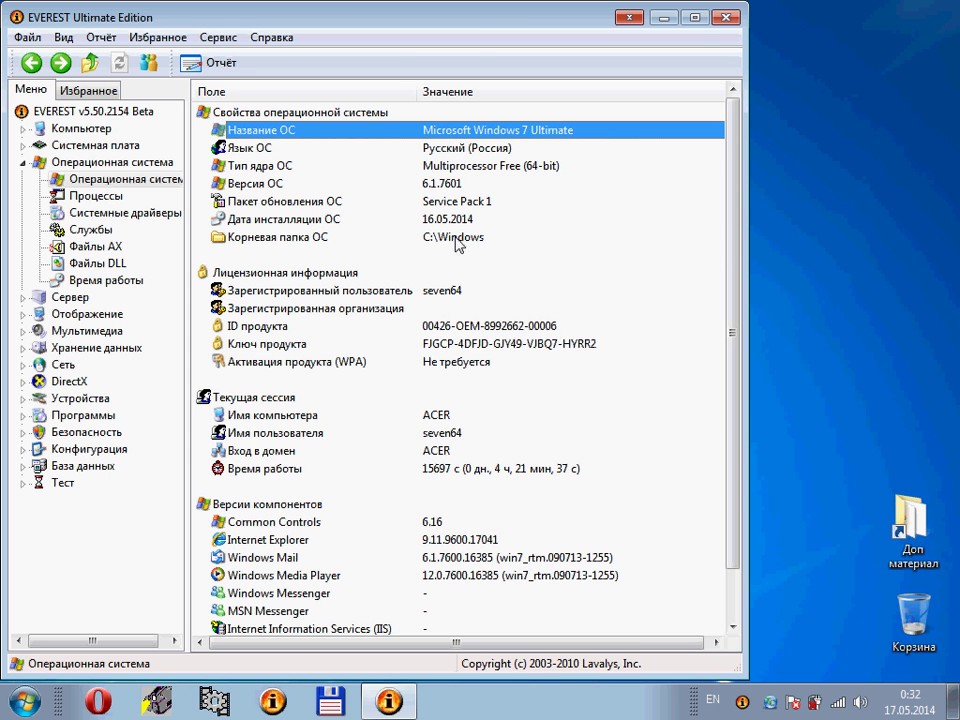
pyautogui.click(483, 170)
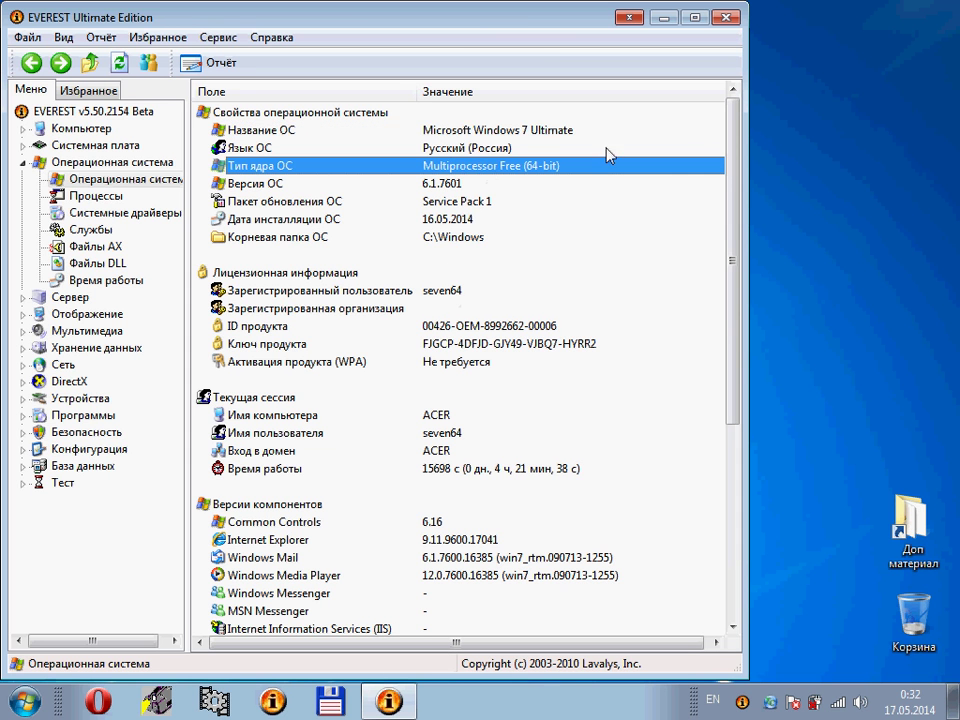
pyautogui.click(722, 18)
# - Switch back to Total Commander and copy all the Aimp_VoiceControl package files and its folder into AIMP3\Plugins
pyautogui.click(770, 703)
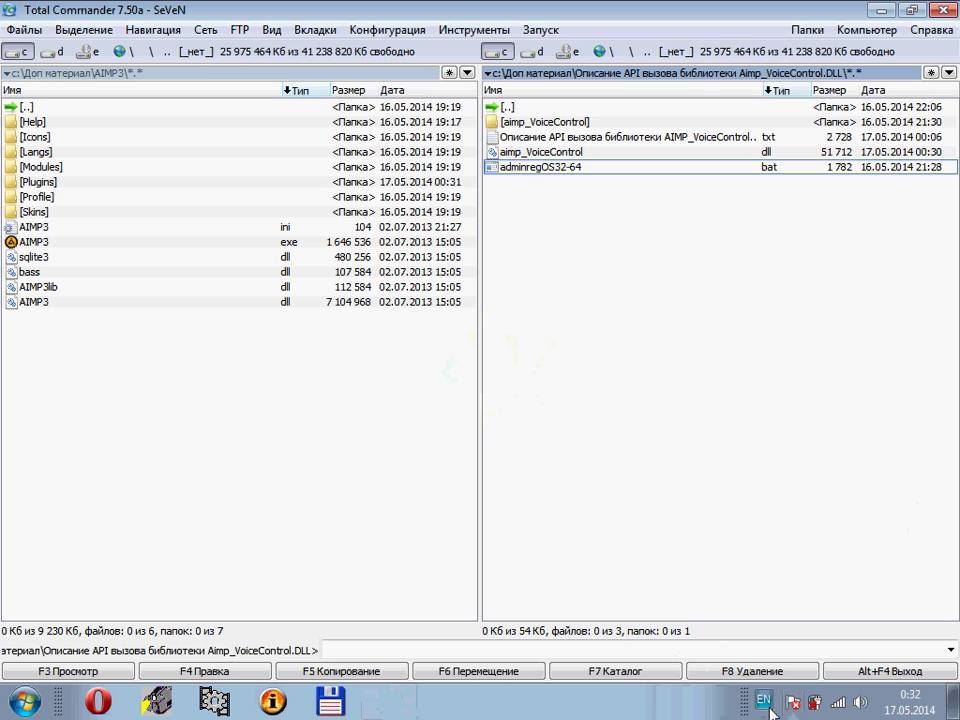
pyautogui.doubleClick(40, 183)
pyautogui.click(494, 178)
pyautogui.hotkey('ctrl', 'a')
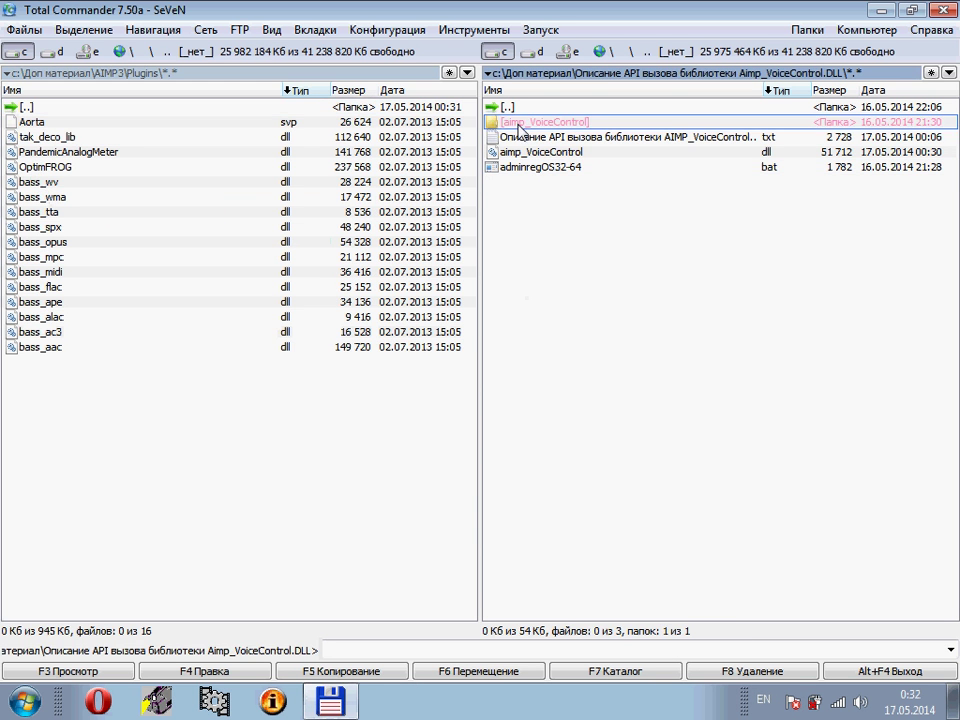
pyautogui.moveTo(519, 169); pyautogui.dragTo(312, 450)
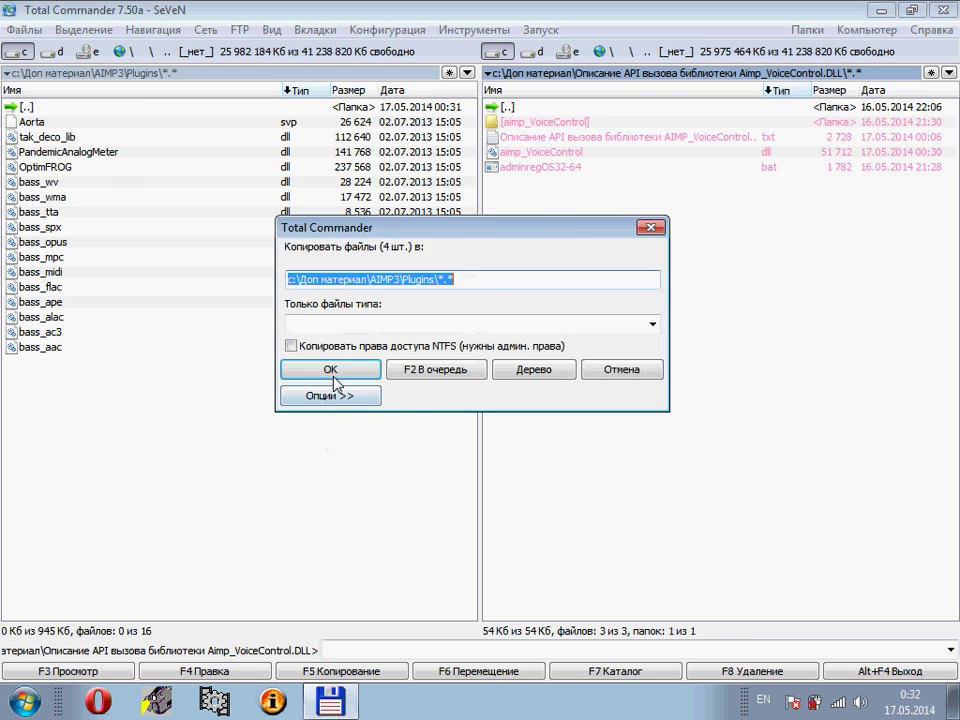
pyautogui.click(364, 378)
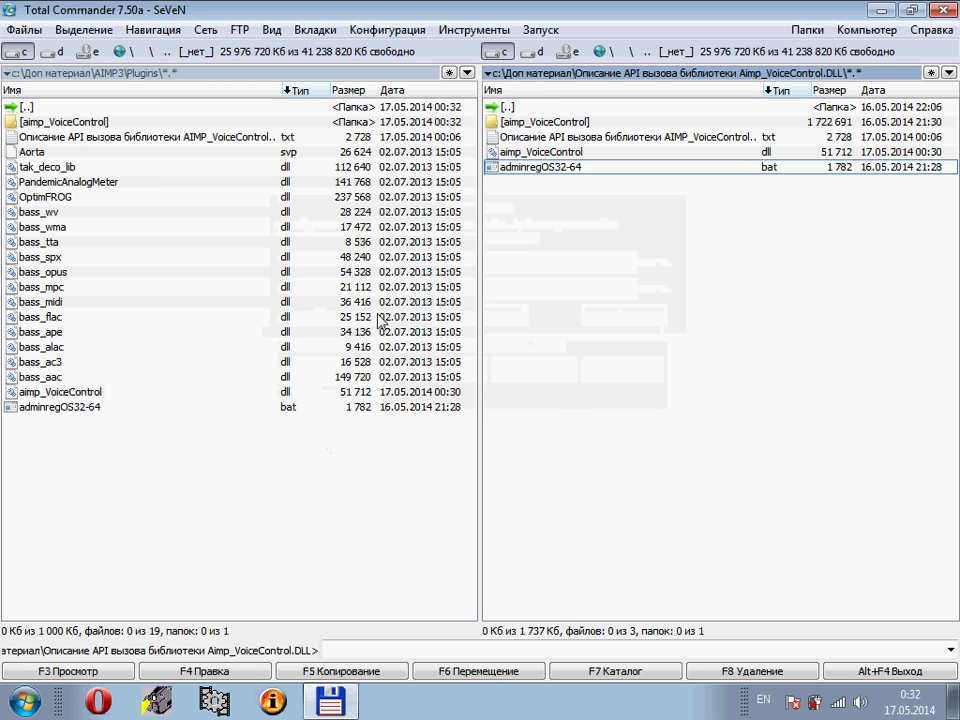
# - Inspect the contents of the aimp_VoiceControl folder inside AIMP3\Plugins in the second file pane
pyautogui.click(503, 53)
pyautogui.doubleClick(532, 122)
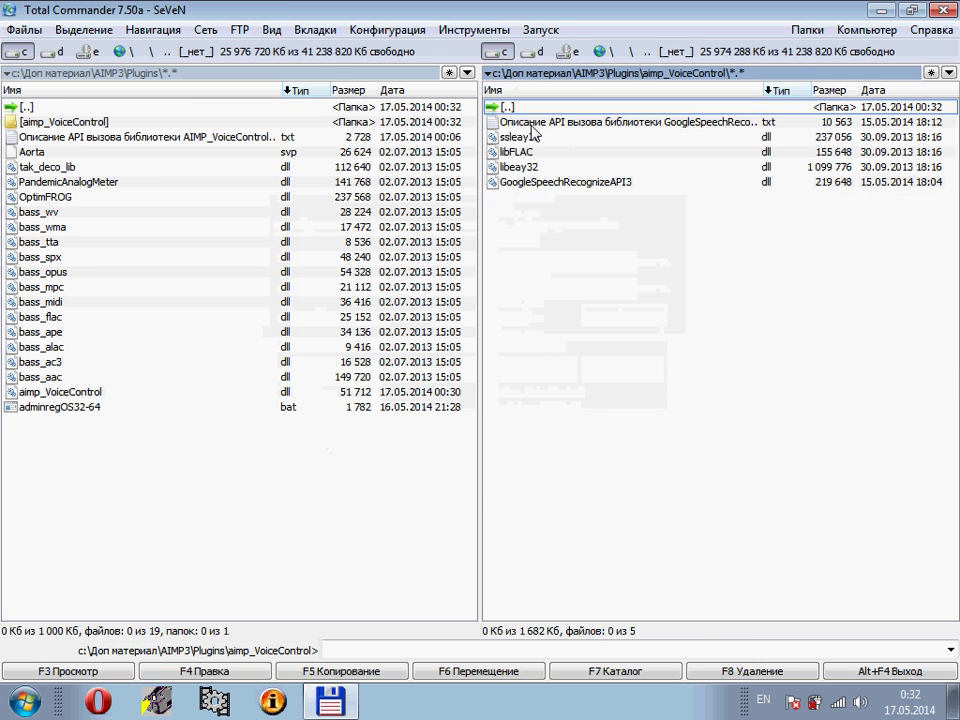
pyautogui.click(60, 108)
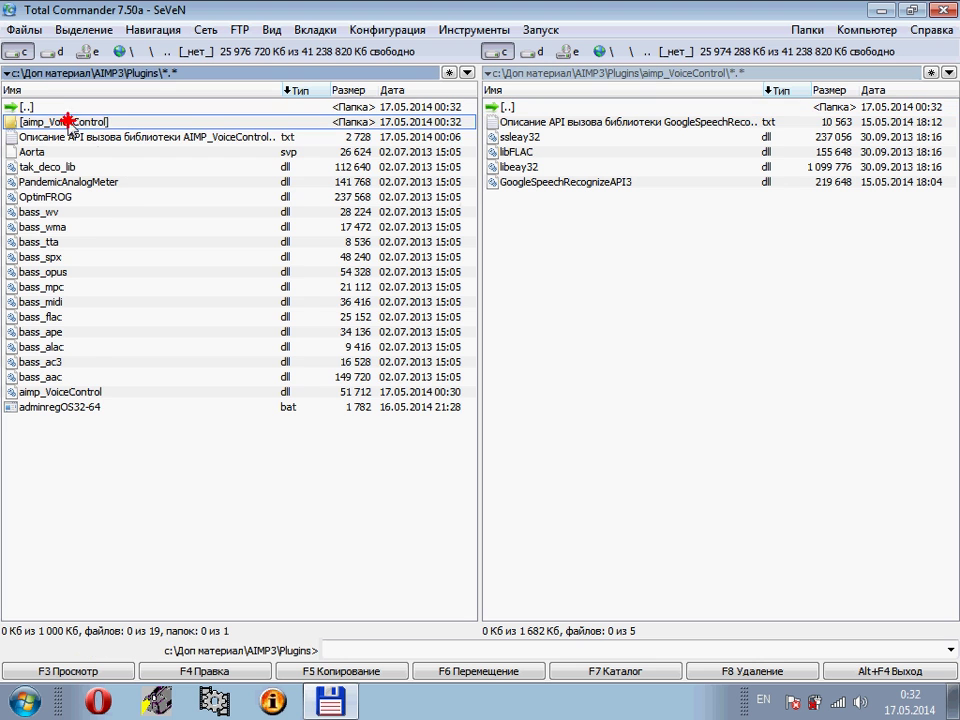
# - Return to the parent AIMP3 folder and launch AIMP3.exe
pyautogui.doubleClick(51, 106)
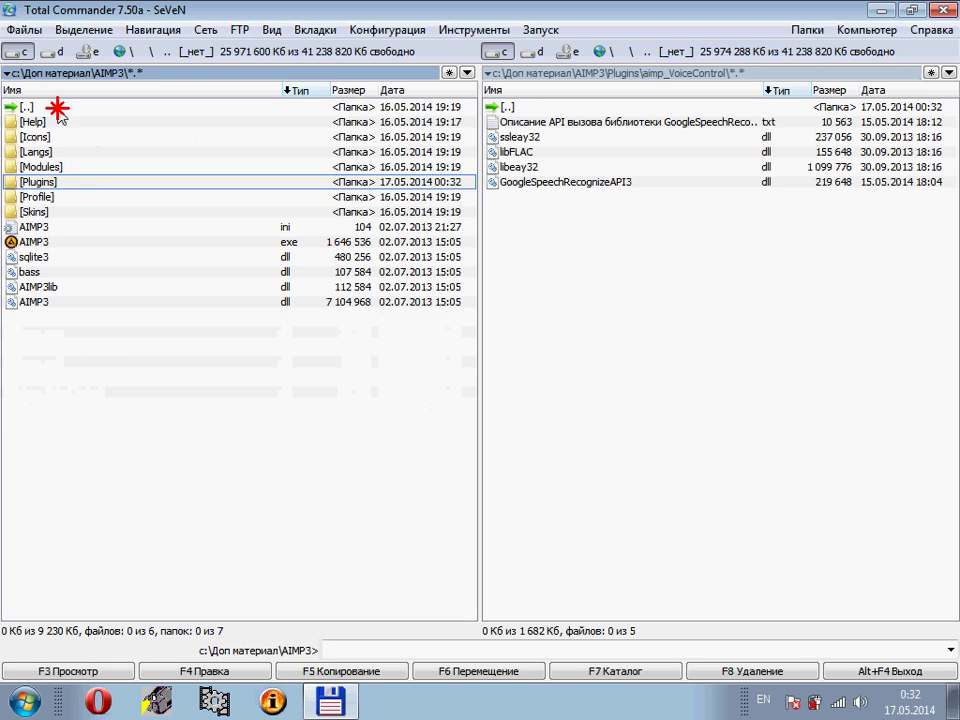
pyautogui.click(30, 241)
pyautogui.press('Return')
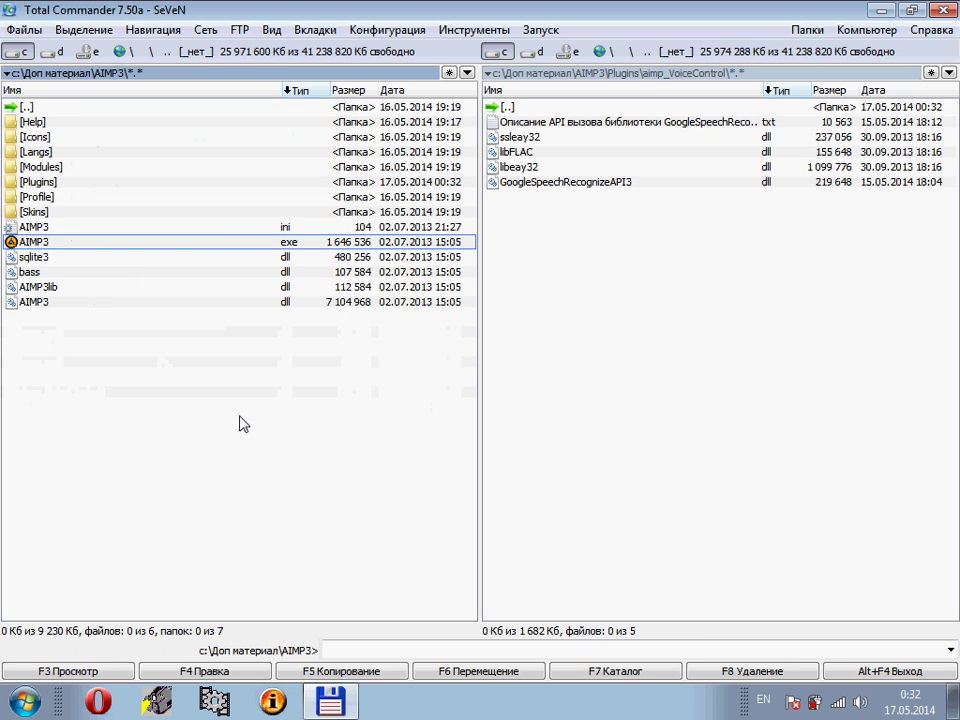